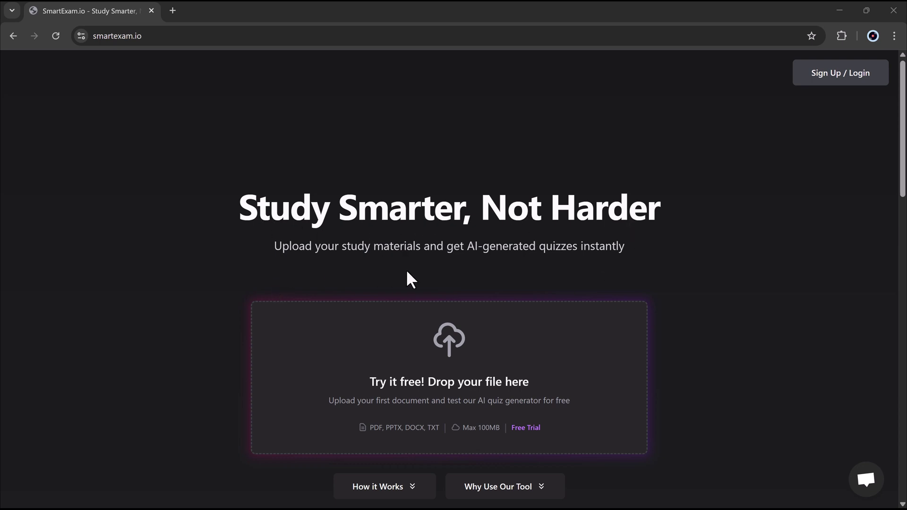
Scroll down through the SmartExam.io landing page to review its sections
{"action": "scroll", "coordinate": [619, 272], "scroll_direction": "down", "scroll_amount": 2}
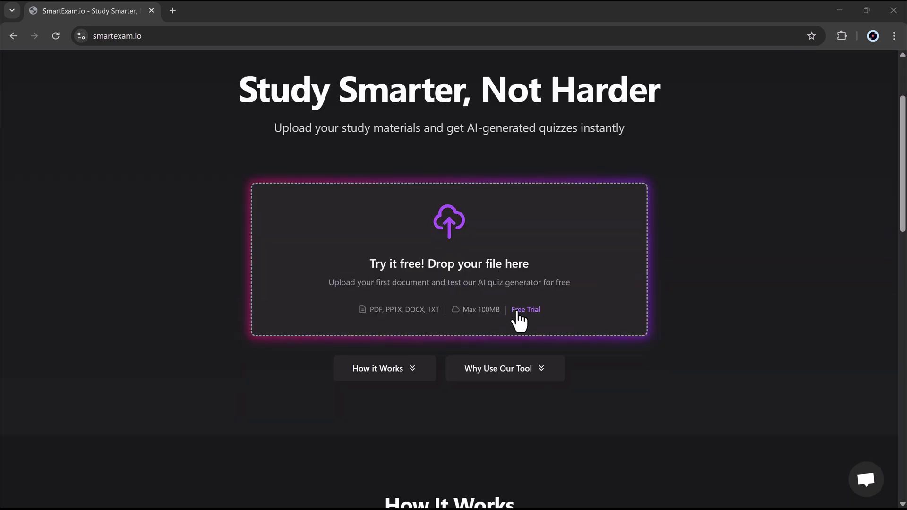
{"action": "scroll", "coordinate": [407, 344], "scroll_direction": "down", "scroll_amount": 1}
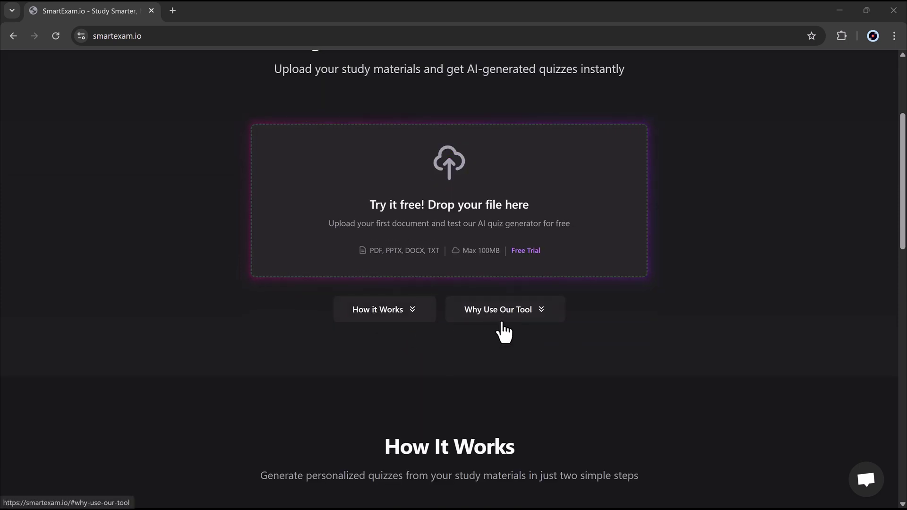
{"action": "scroll", "coordinate": [504, 331], "scroll_direction": "down", "scroll_amount": 2}
{"action": "scroll", "coordinate": [504, 326], "scroll_direction": "down", "scroll_amount": 3}
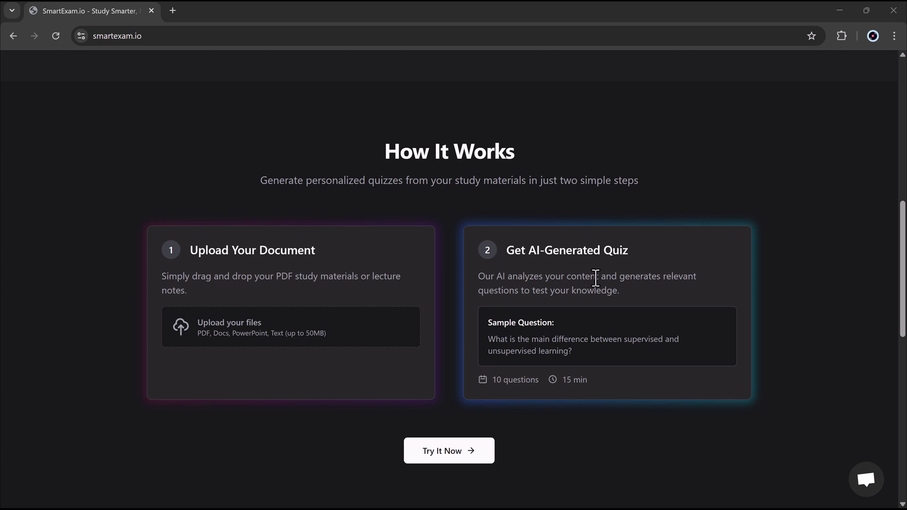
{"action": "scroll", "coordinate": [596, 278], "scroll_direction": "down", "scroll_amount": 9}
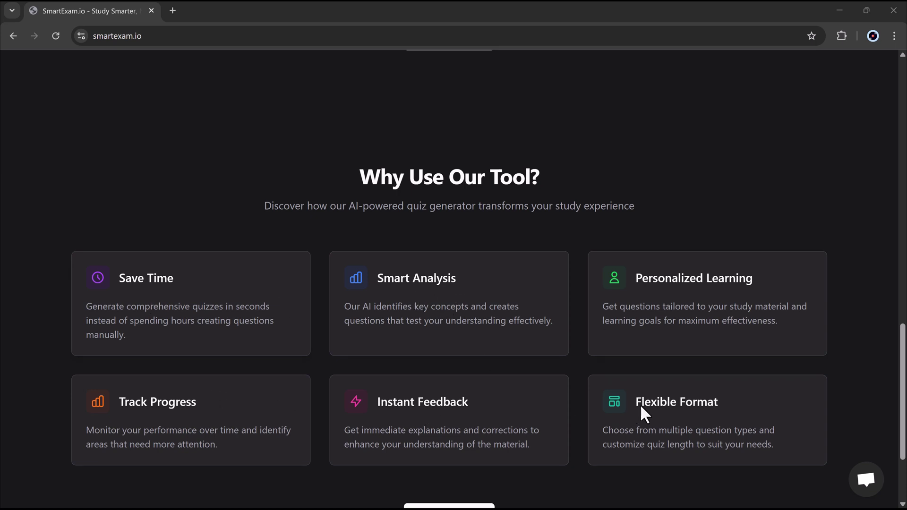
{"action": "scroll", "coordinate": [579, 334], "scroll_direction": "down", "scroll_amount": 3}
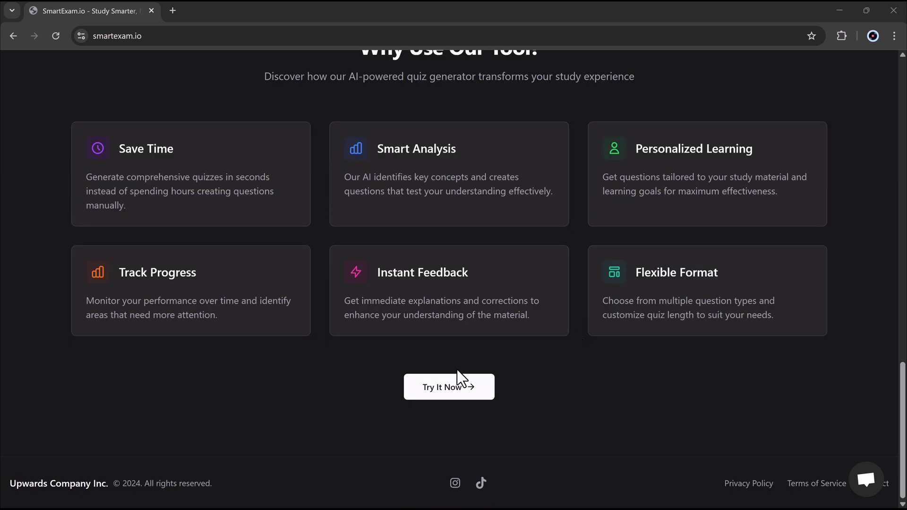
Return to the upload area, open Sign Up / Login, and sign up with Google
{"action": "left_click", "coordinate": [440, 381]}
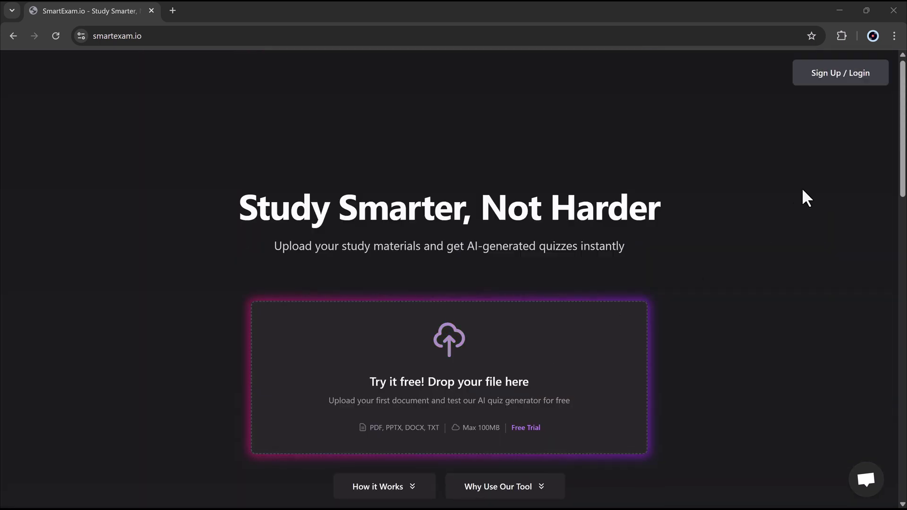
{"action": "left_click", "coordinate": [843, 76]}
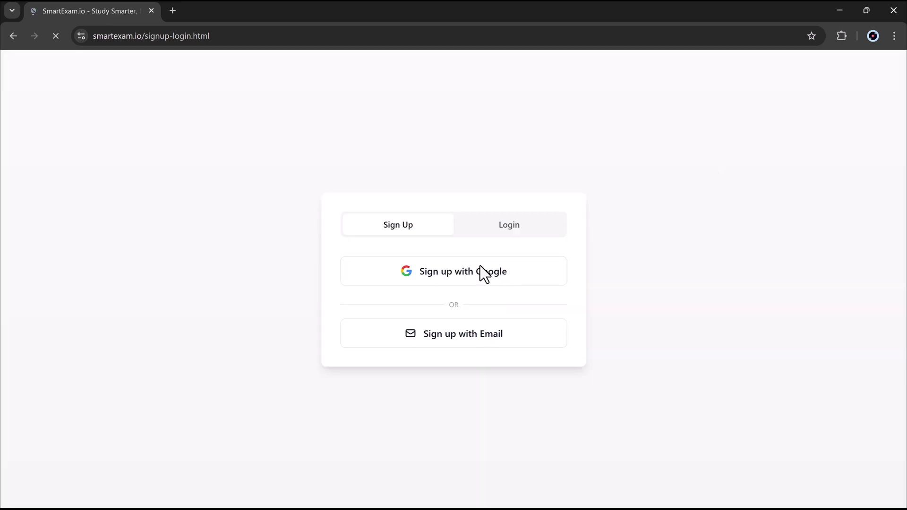
{"action": "left_click", "coordinate": [472, 278]}
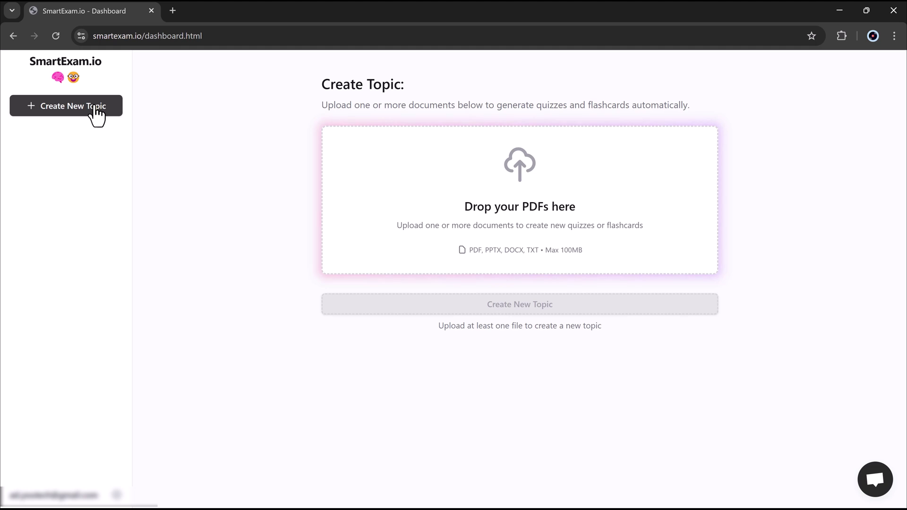
Open Script.pdf from the file picker and scroll through its three pages in Edge
{"action": "left_click", "coordinate": [515, 229]}
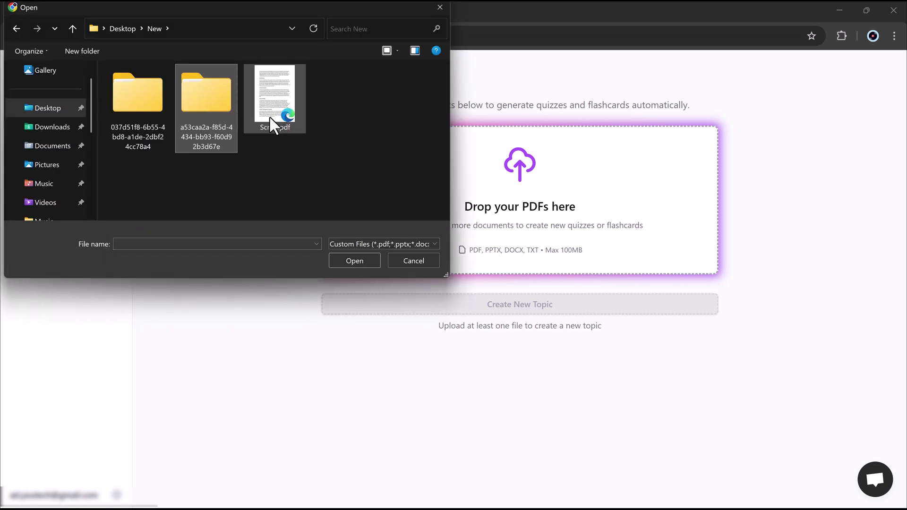
{"action": "double_click", "coordinate": [270, 118]}
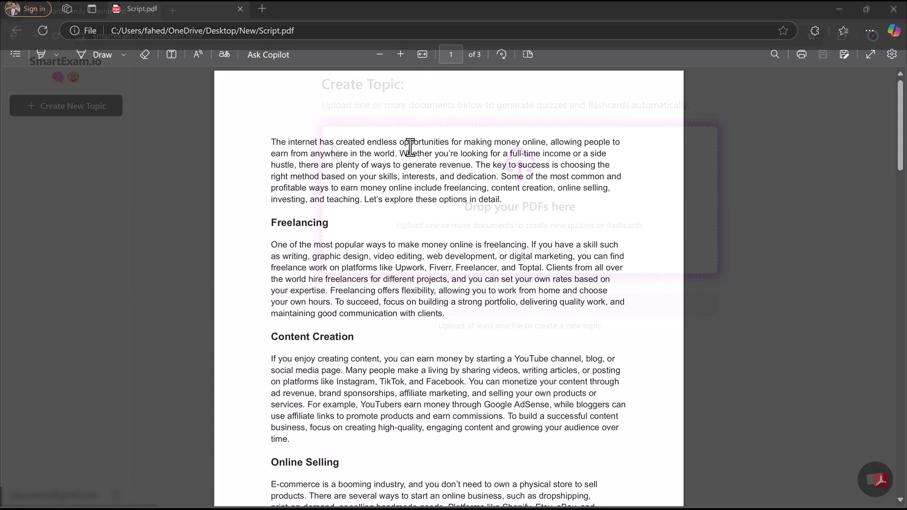
{"action": "scroll", "coordinate": [558, 217], "scroll_direction": "down", "scroll_amount": 4}
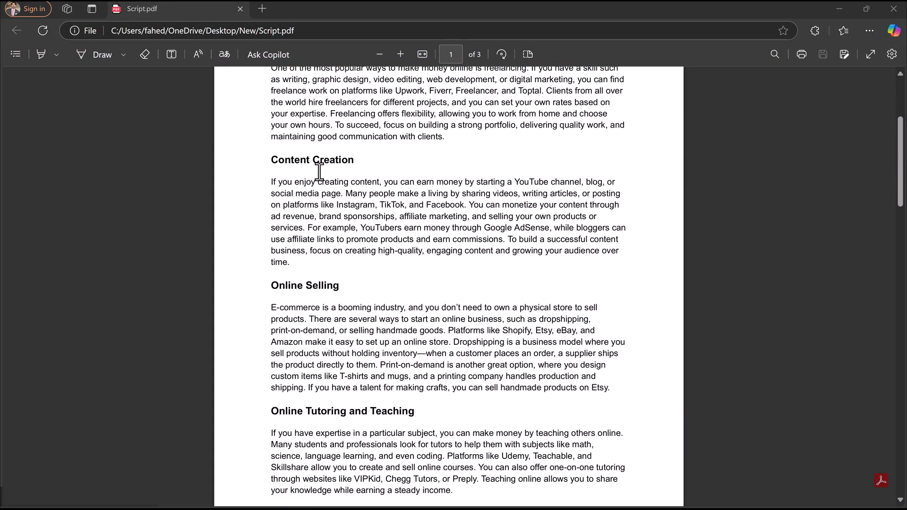
{"action": "scroll", "coordinate": [492, 213], "scroll_direction": "down", "scroll_amount": 9}
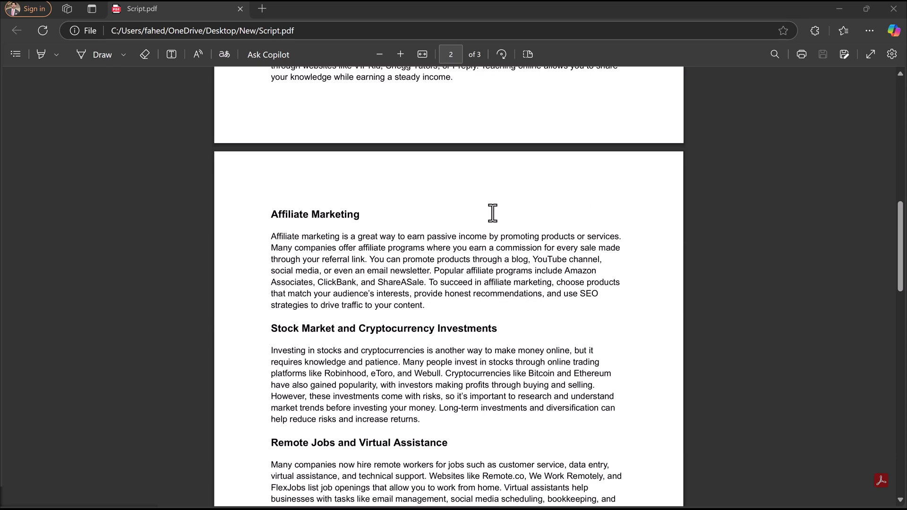
{"action": "scroll", "coordinate": [493, 213], "scroll_direction": "down", "scroll_amount": 12}
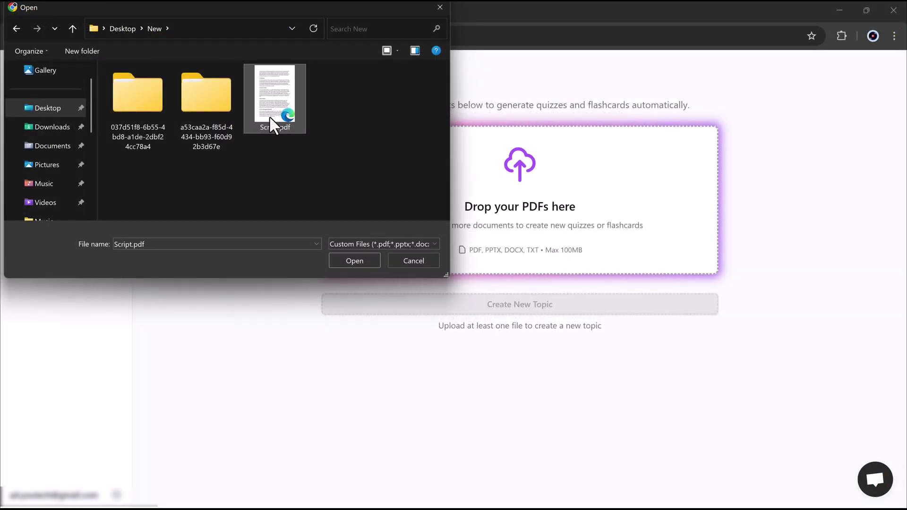
Upload Script.pdf, create the 'Ways to Make Money Online' topic, and dismiss the first-quiz tip
{"action": "double_click", "coordinate": [269, 115]}
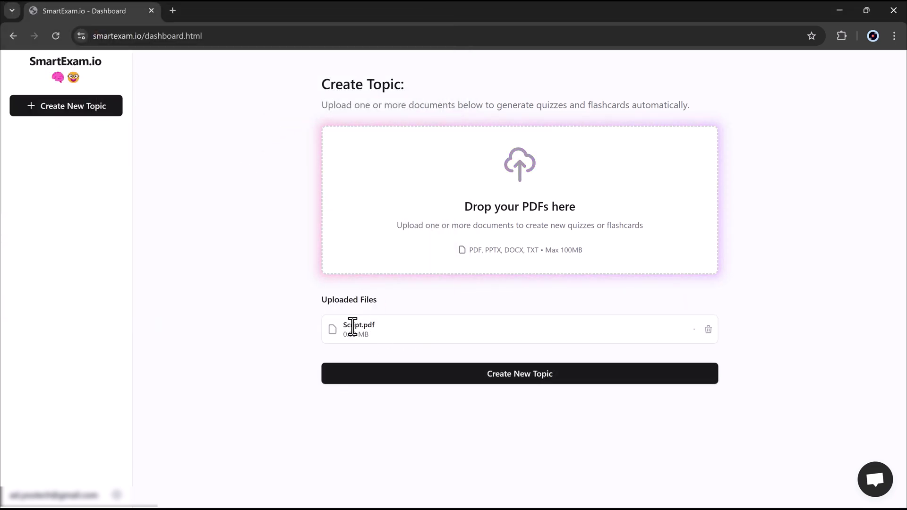
{"action": "left_click", "coordinate": [545, 378]}
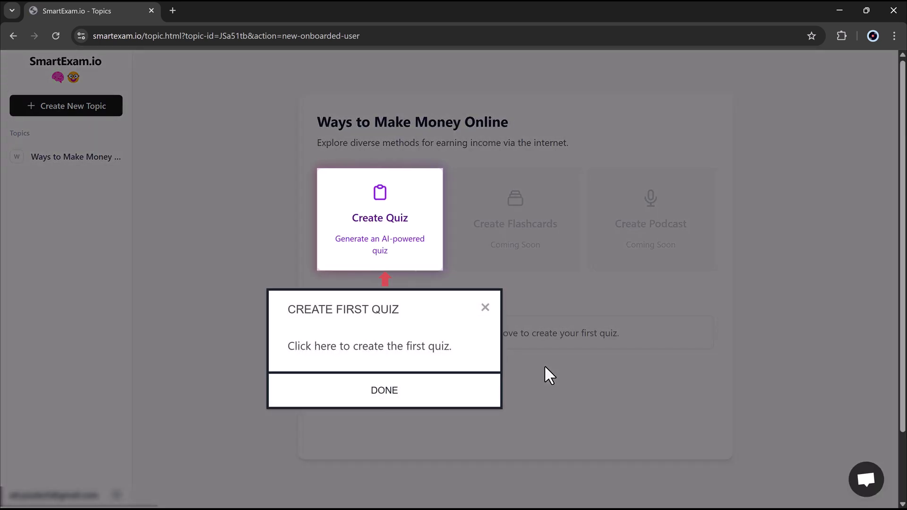
{"action": "left_click", "coordinate": [403, 392]}
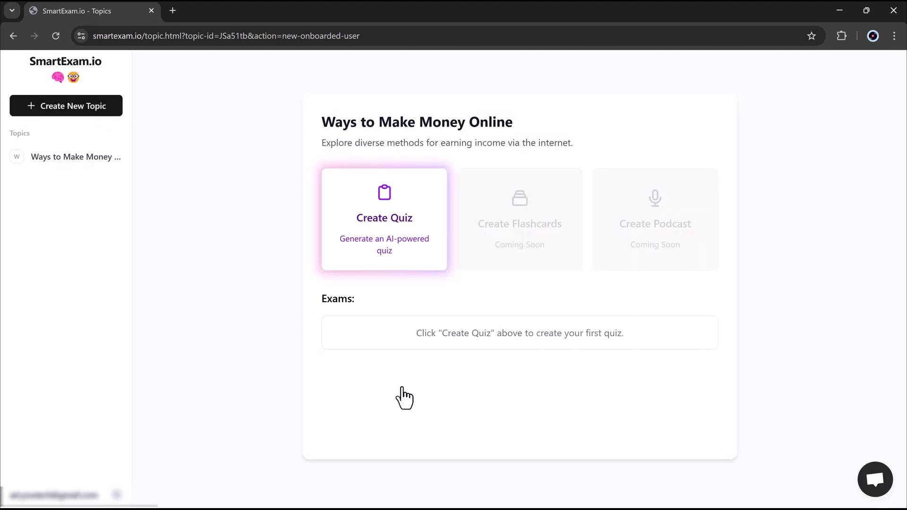
Start a new quiz and set its question count slider to 15
{"action": "left_click", "coordinate": [402, 245]}
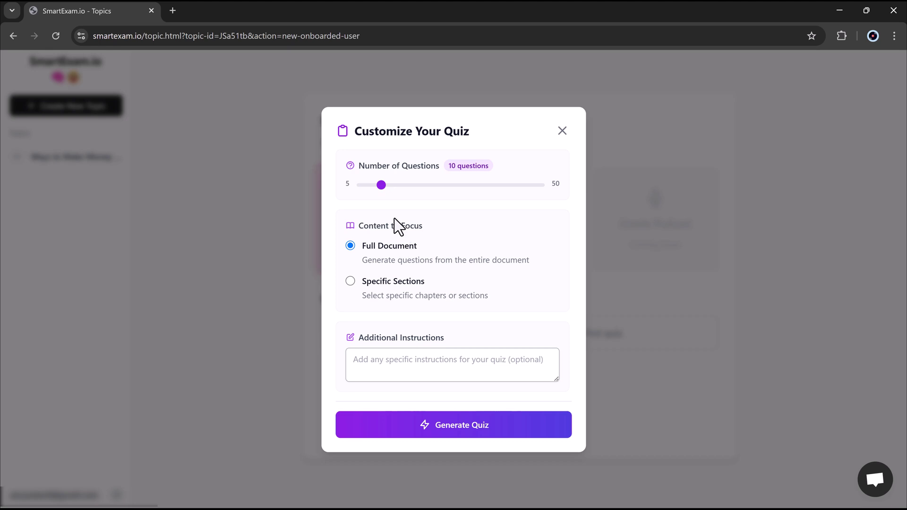
{"action": "left_click", "coordinate": [401, 185]}
{"action": "left_click_drag", "start_coordinate": [402, 190], "coordinate": [463, 185]}
{"action": "left_click", "coordinate": [402, 188]}
{"action": "left_click", "coordinate": [385, 189]}
{"action": "left_click_drag", "start_coordinate": [387, 191], "coordinate": [393, 192]}
Limit the quiz to Freelancing, Content Creation, Stock Market, Remote Jobs, Testing Websites and Online Selling chapters
{"action": "left_click", "coordinate": [350, 282]}
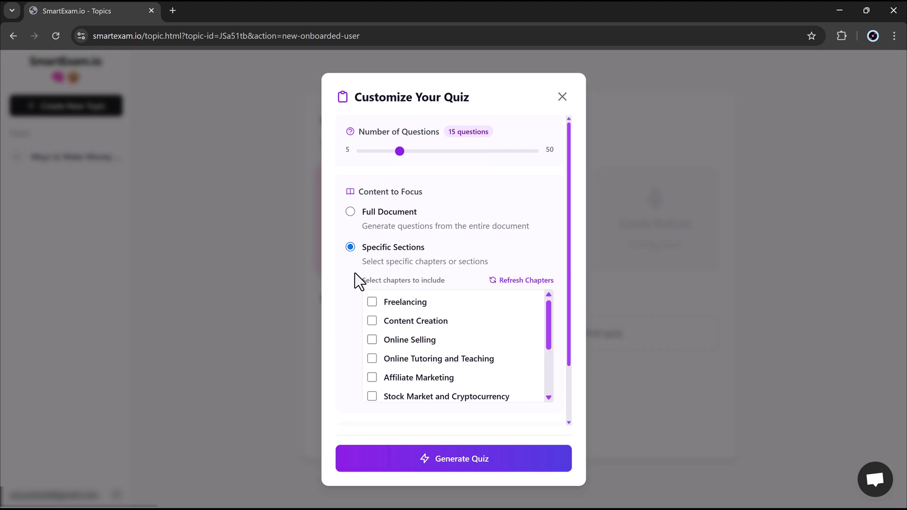
{"action": "scroll", "coordinate": [361, 279], "scroll_direction": "down", "scroll_amount": 2}
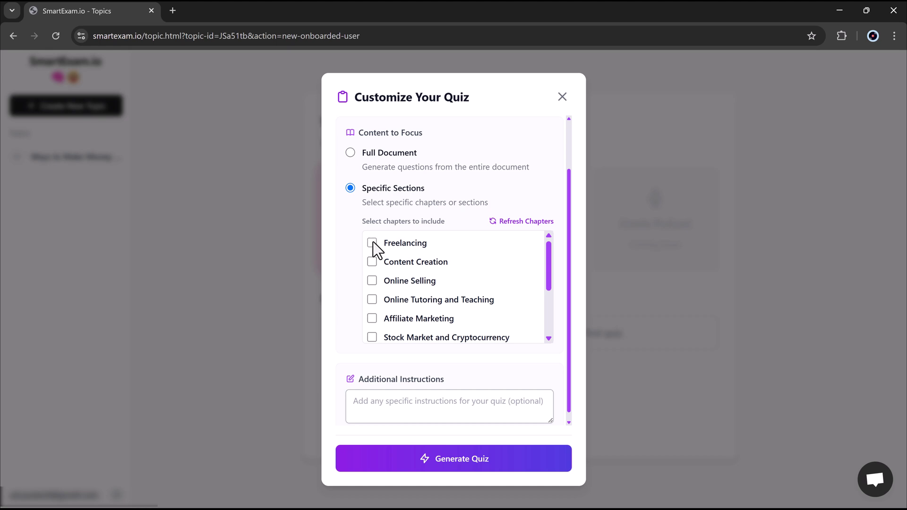
{"action": "left_click", "coordinate": [373, 244]}
{"action": "left_click", "coordinate": [373, 262]}
{"action": "scroll", "coordinate": [376, 295], "scroll_direction": "down", "scroll_amount": 1}
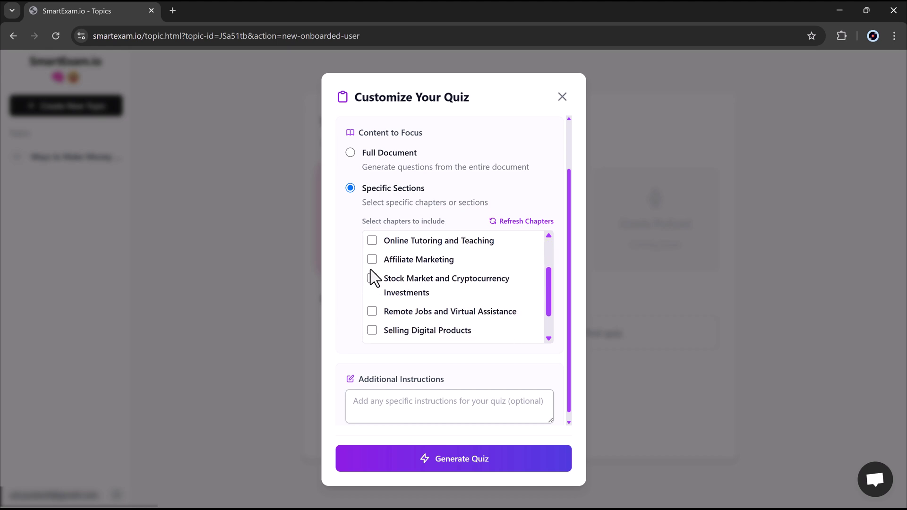
{"action": "left_click", "coordinate": [373, 279]}
{"action": "scroll", "coordinate": [378, 294], "scroll_direction": "down", "scroll_amount": 1}
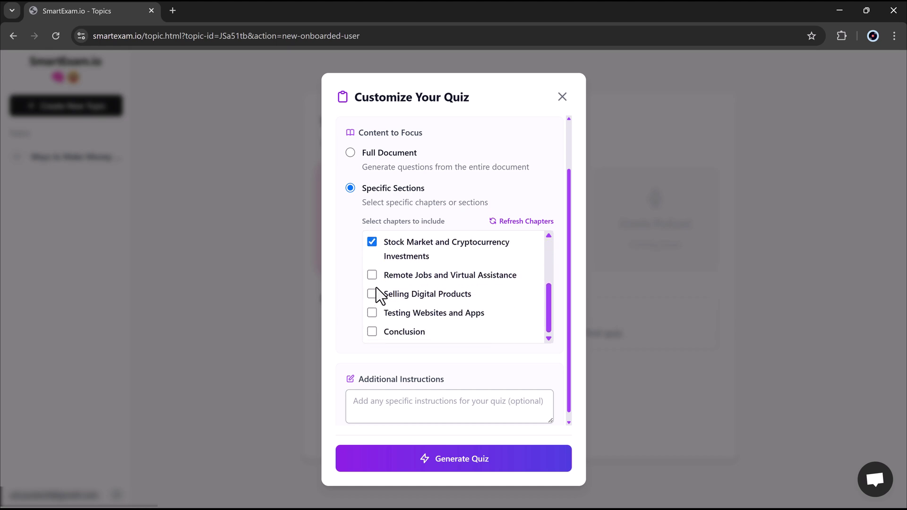
{"action": "left_click", "coordinate": [372, 275]}
{"action": "scroll", "coordinate": [378, 312], "scroll_direction": "down", "scroll_amount": 1}
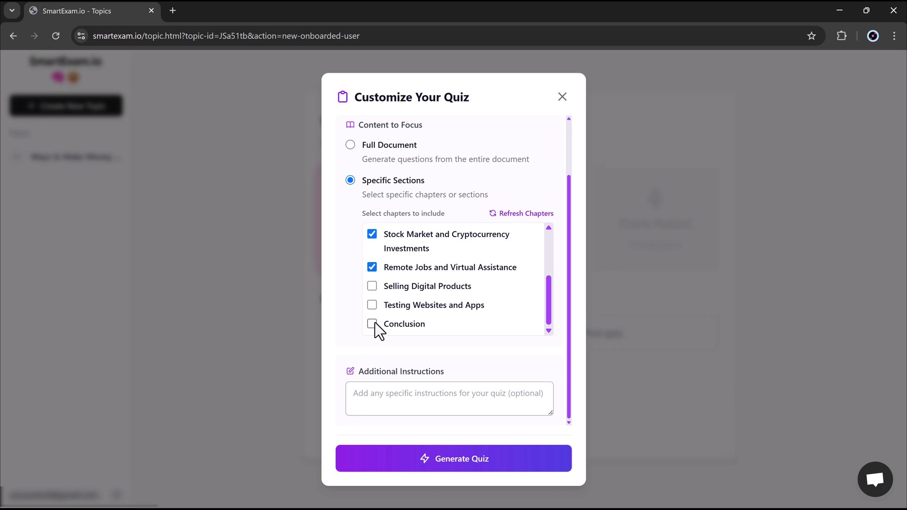
{"action": "left_click", "coordinate": [373, 306]}
{"action": "scroll", "coordinate": [375, 312], "scroll_direction": "up", "scroll_amount": 3}
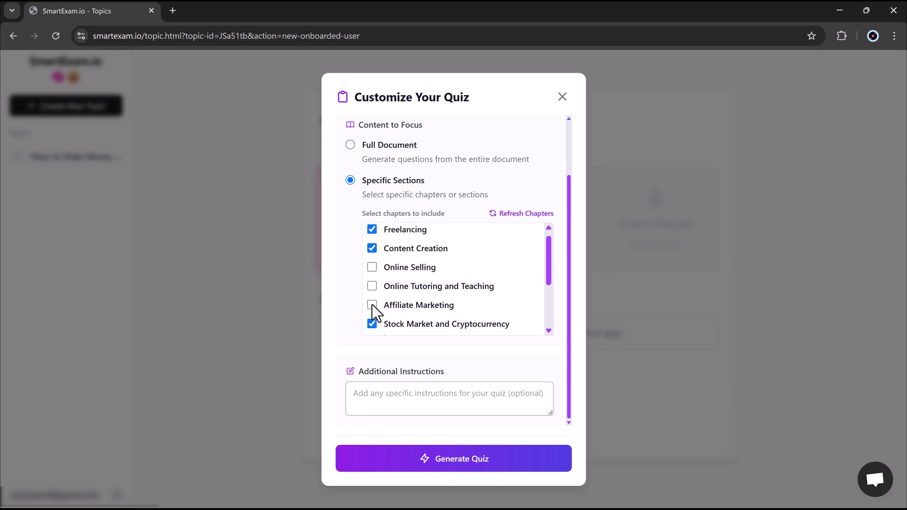
{"action": "left_click", "coordinate": [373, 275]}
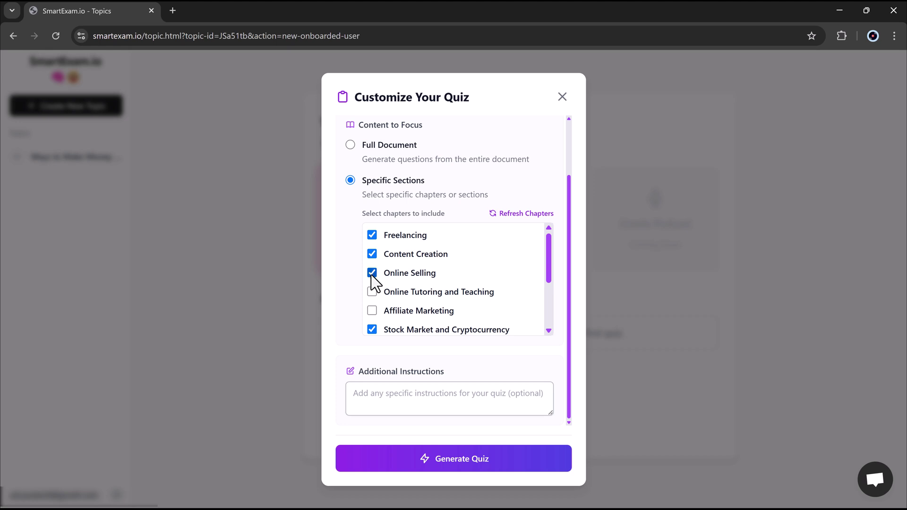
{"action": "left_click", "coordinate": [407, 395]}
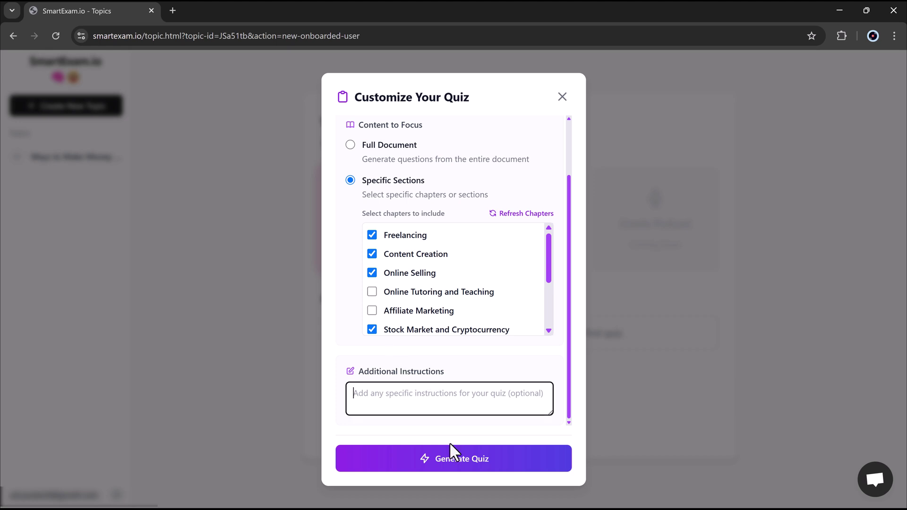
Generate the quiz and answer question 1 with Etsy and question 2 with Google AdSense
{"action": "left_click", "coordinate": [451, 458]}
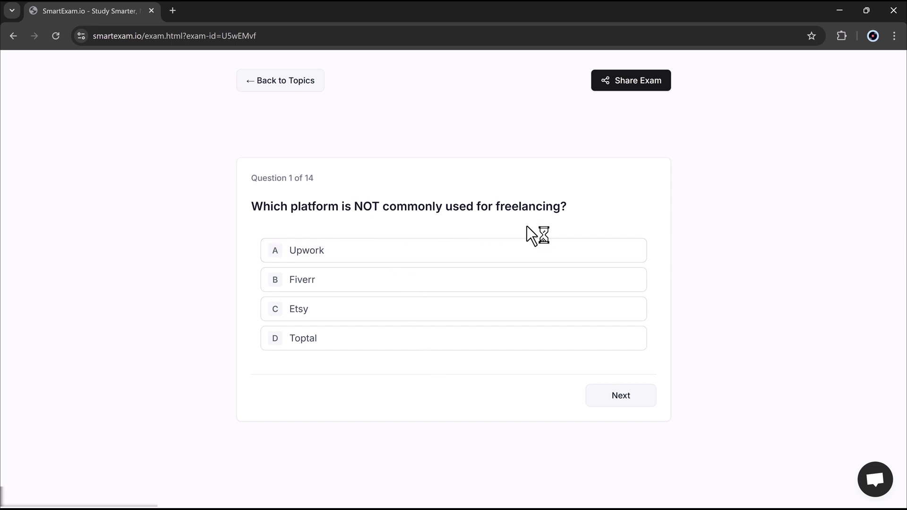
{"action": "left_click", "coordinate": [367, 257]}
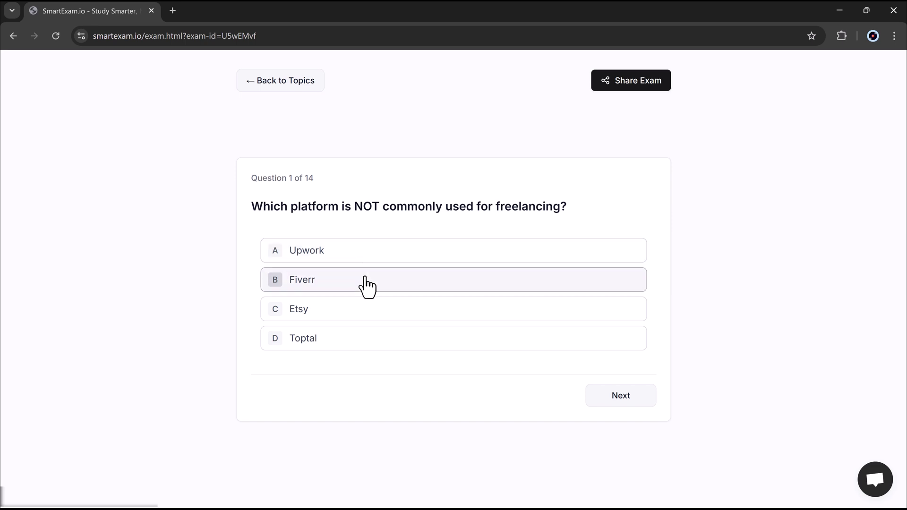
{"action": "left_click", "coordinate": [356, 312]}
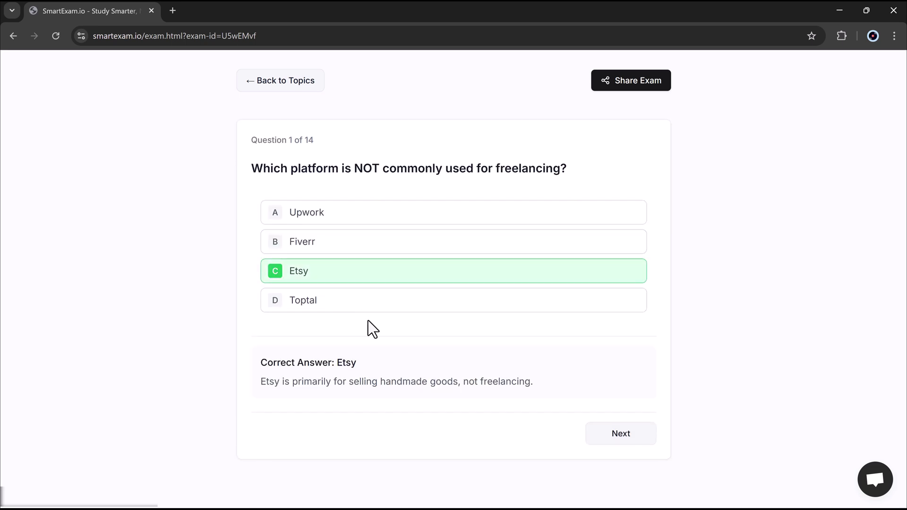
{"action": "left_click", "coordinate": [607, 434]}
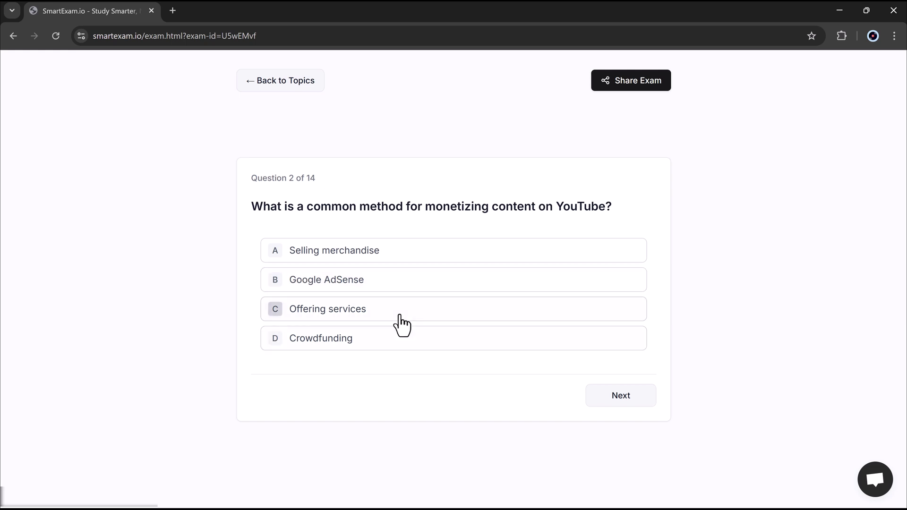
{"action": "left_click", "coordinate": [397, 288]}
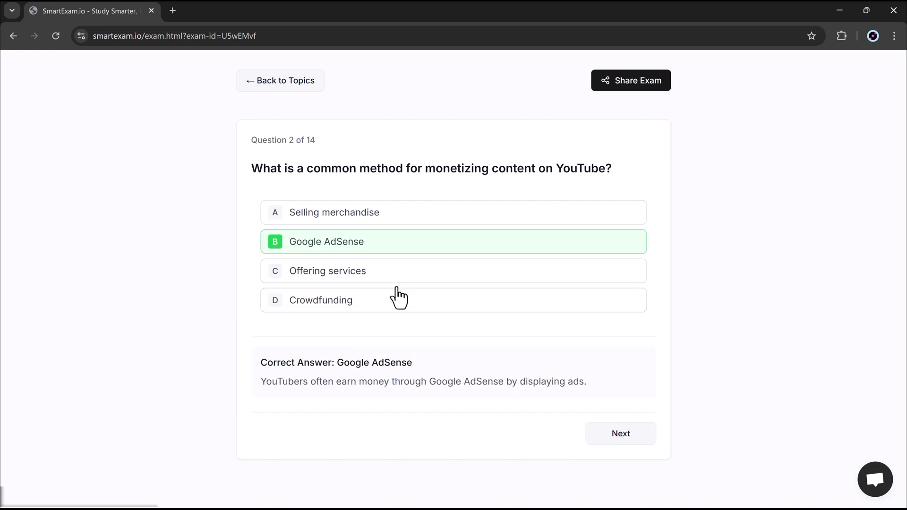
{"action": "left_click", "coordinate": [622, 434]}
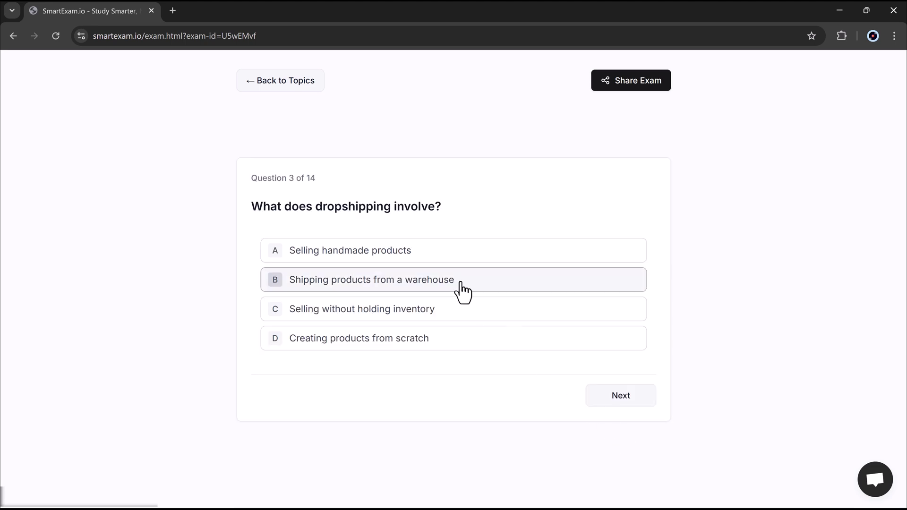
Answer questions 3–6: selling without inventory, Robinhood, social media scheduling, user-experience feedback
{"action": "left_click", "coordinate": [456, 307]}
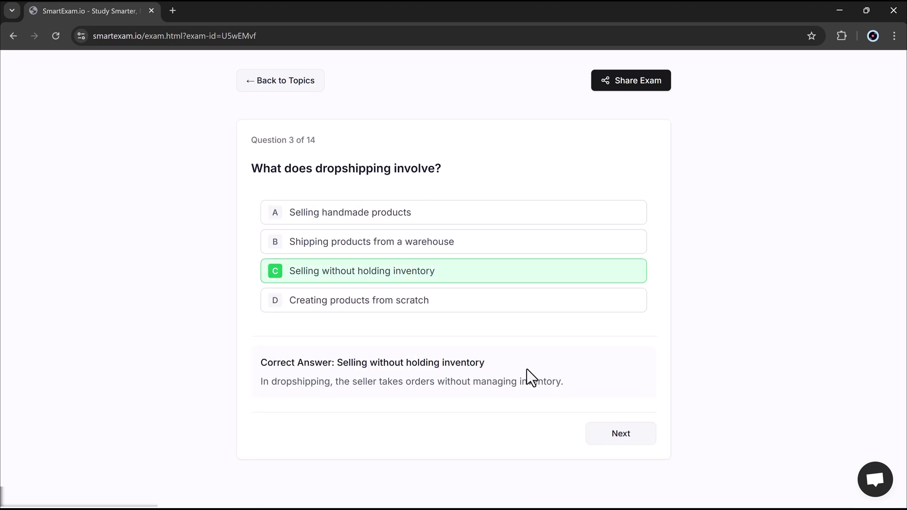
{"action": "left_click", "coordinate": [620, 434]}
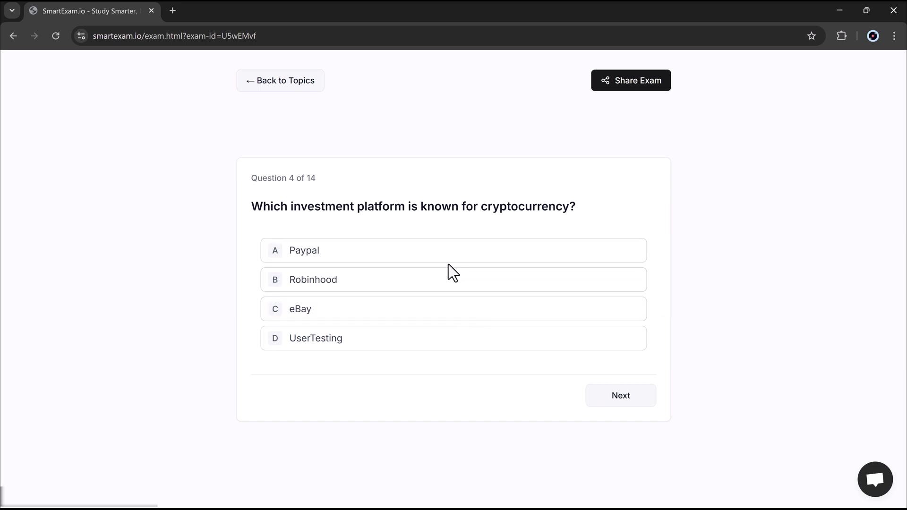
{"action": "left_click", "coordinate": [442, 283]}
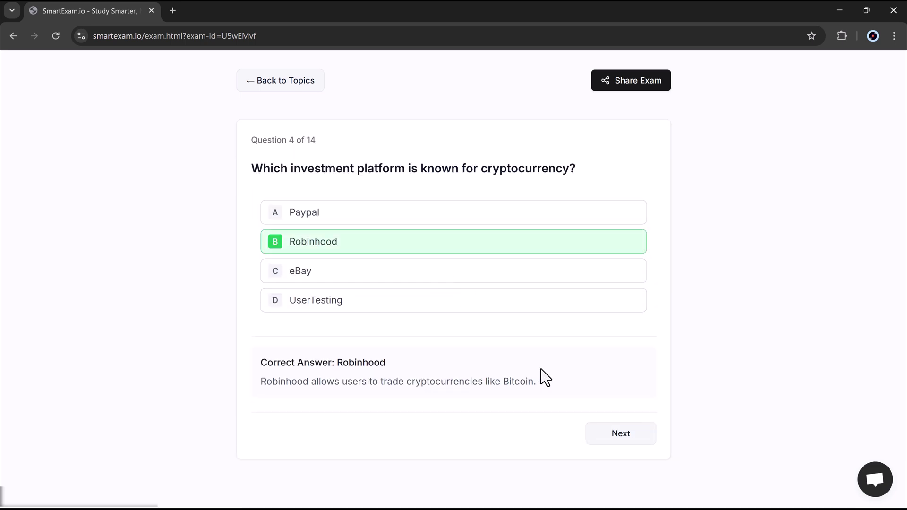
{"action": "left_click", "coordinate": [607, 433]}
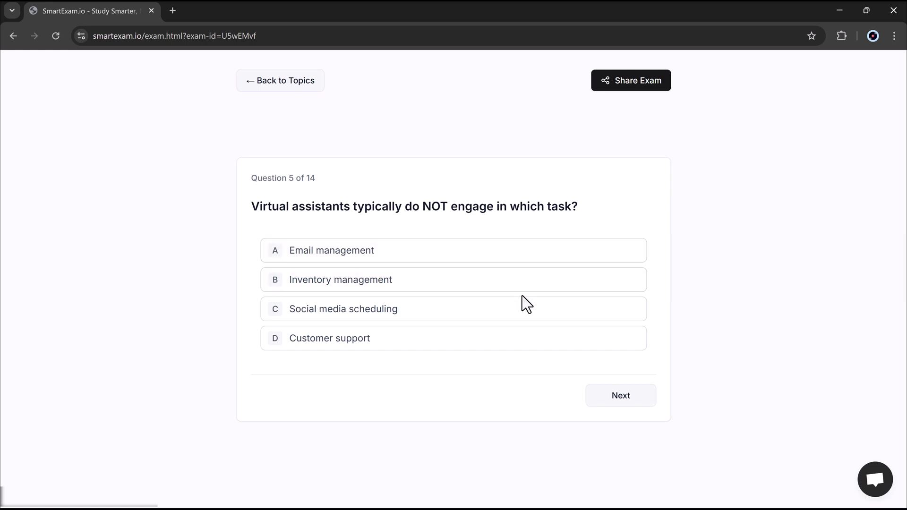
{"action": "left_click", "coordinate": [496, 316]}
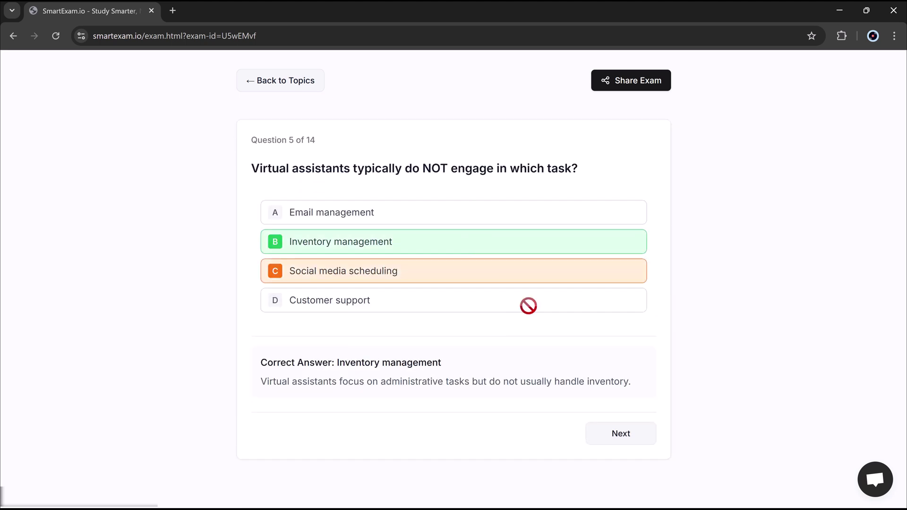
{"action": "left_click", "coordinate": [622, 437]}
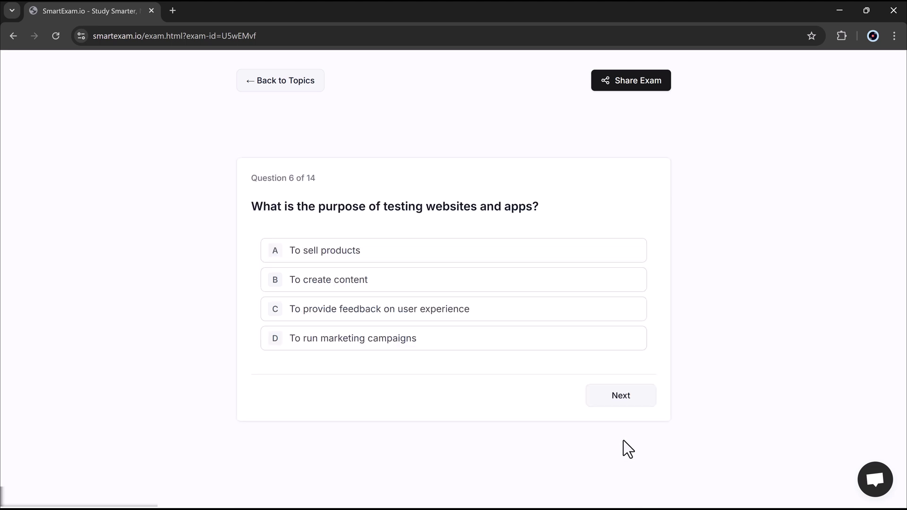
{"action": "left_click", "coordinate": [411, 311]}
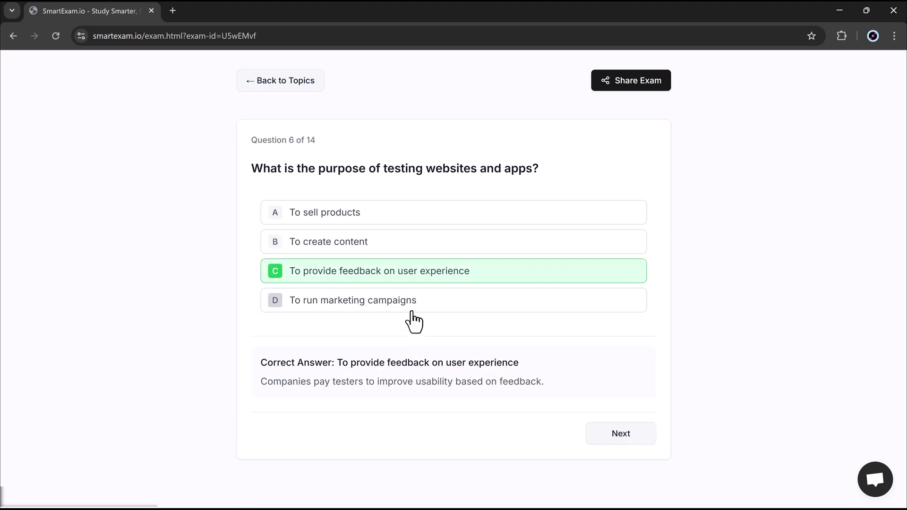
{"action": "left_click", "coordinate": [610, 433]}
Answer the remaining questions, ending with 'Researching before investing', and show the 71% results summary
{"action": "left_click", "coordinate": [440, 283]}
{"action": "left_click", "coordinate": [596, 428]}
{"action": "left_click", "coordinate": [449, 316]}
{"action": "left_click", "coordinate": [609, 434]}
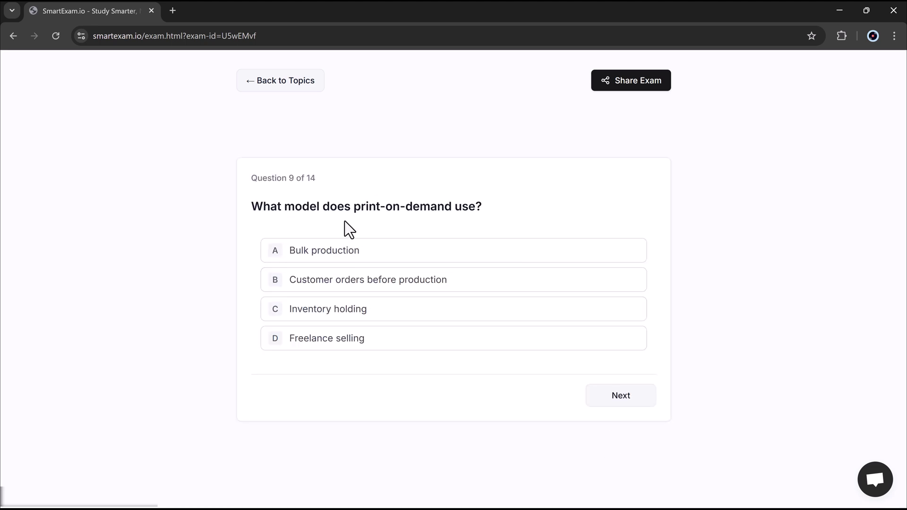
{"action": "left_click", "coordinate": [427, 288]}
{"action": "left_click", "coordinate": [393, 312]}
{"action": "left_click", "coordinate": [458, 338]}
{"action": "left_click", "coordinate": [619, 433]}
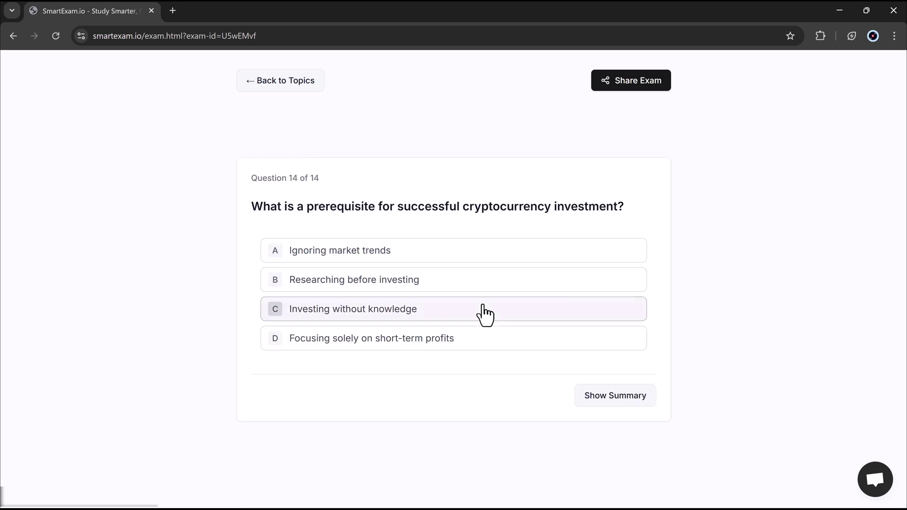
{"action": "left_click", "coordinate": [464, 292]}
{"action": "left_click", "coordinate": [620, 433]}
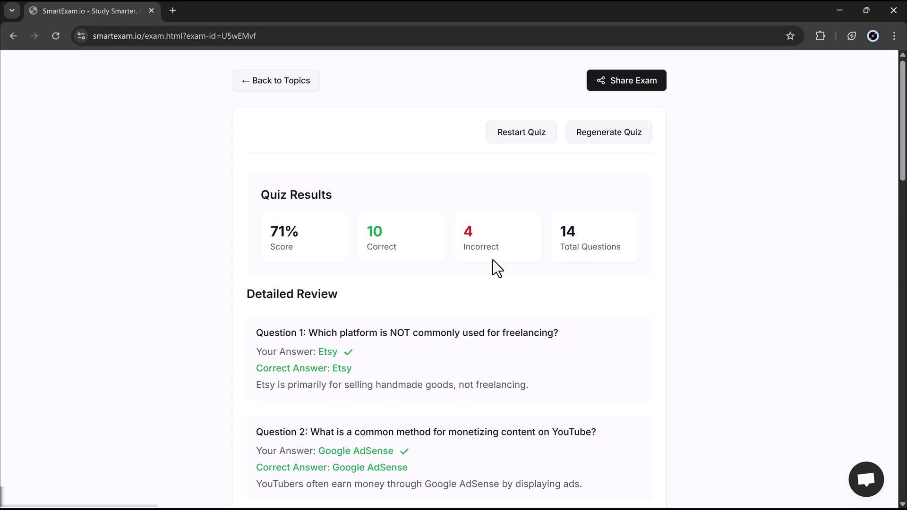
{"action": "scroll", "coordinate": [495, 265], "scroll_direction": "down", "scroll_amount": 1}
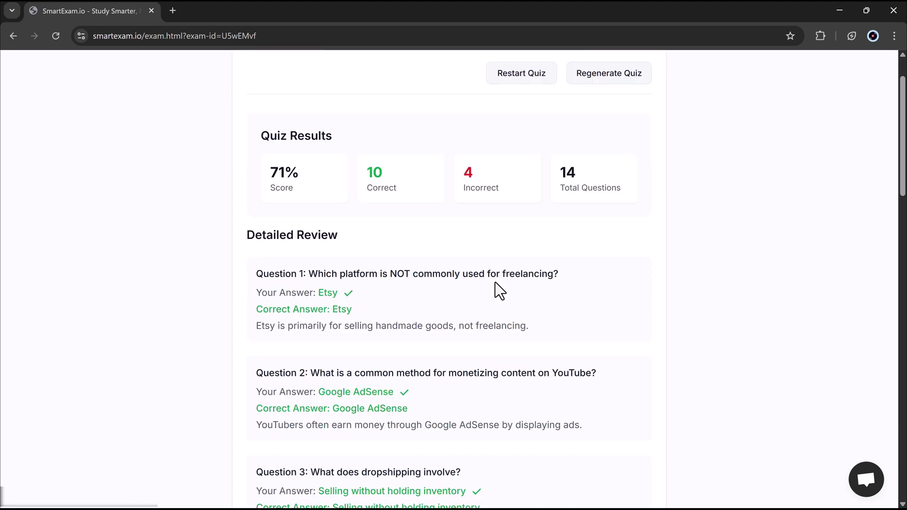
{"action": "scroll", "coordinate": [308, 282], "scroll_direction": "down", "scroll_amount": 1}
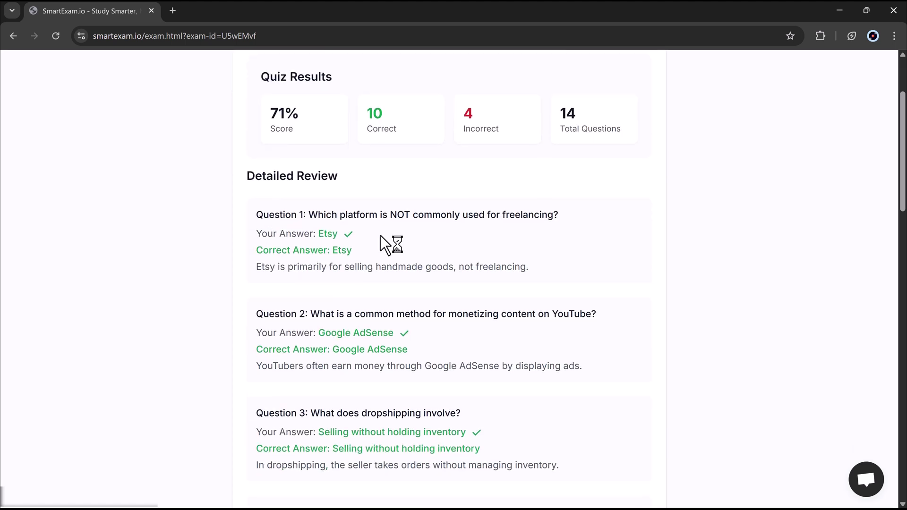
{"action": "scroll", "coordinate": [358, 249], "scroll_direction": "down", "scroll_amount": 4}
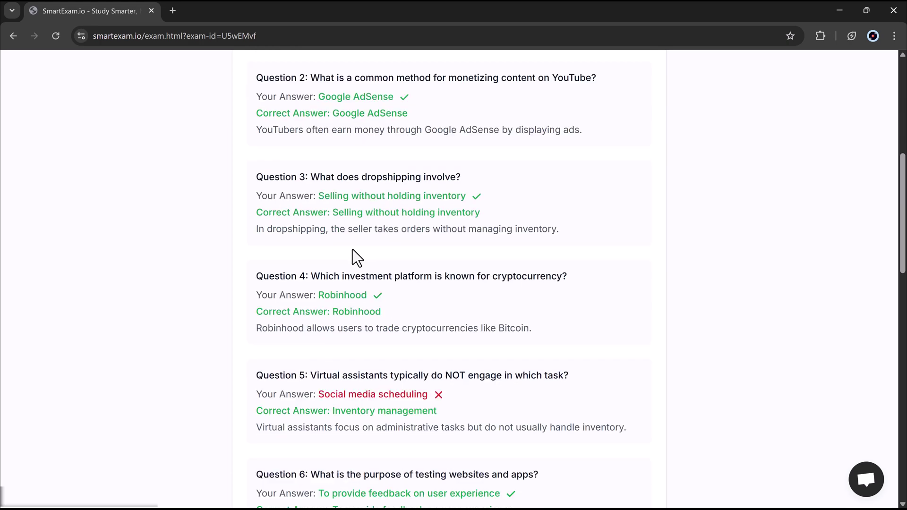
{"action": "scroll", "coordinate": [353, 250], "scroll_direction": "down", "scroll_amount": 3}
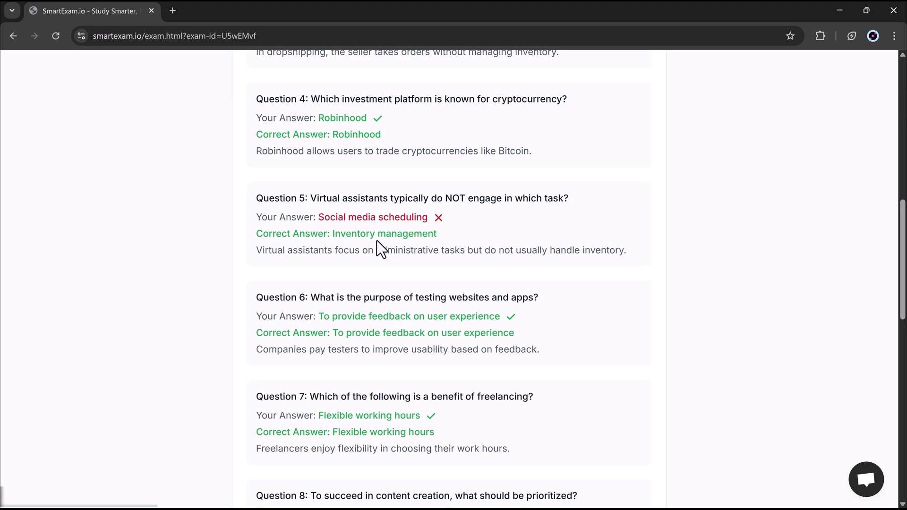
{"action": "scroll", "coordinate": [379, 248], "scroll_direction": "down", "scroll_amount": 4}
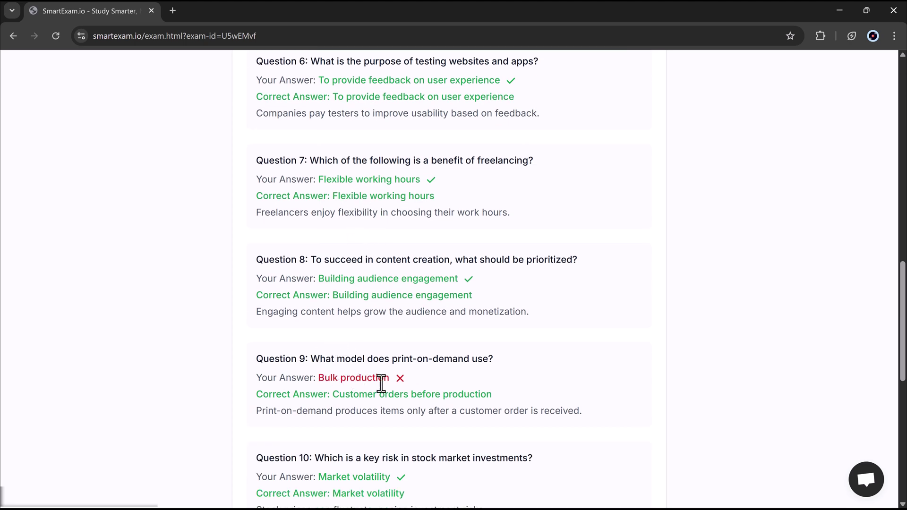
{"action": "scroll", "coordinate": [397, 364], "scroll_direction": "down", "scroll_amount": 2}
{"action": "scroll", "coordinate": [398, 361], "scroll_direction": "down", "scroll_amount": 5}
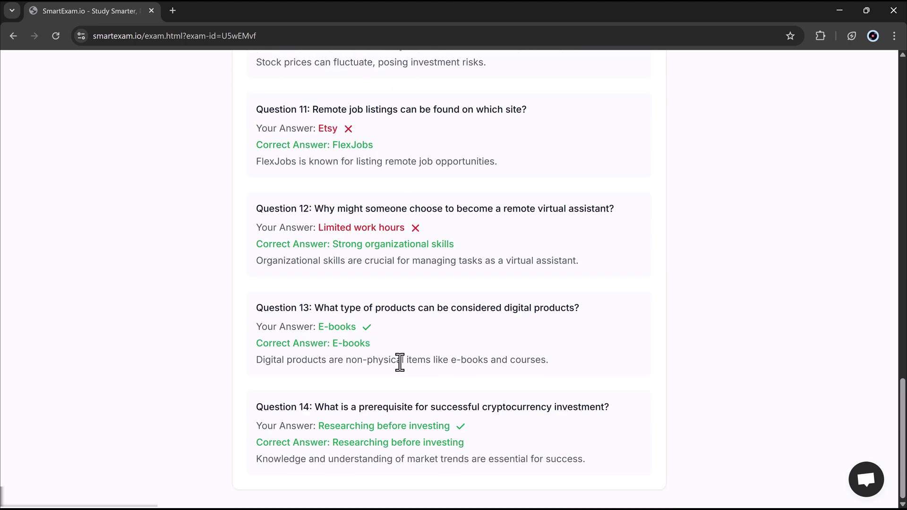
{"action": "scroll", "coordinate": [399, 364], "scroll_direction": "up", "scroll_amount": 15}
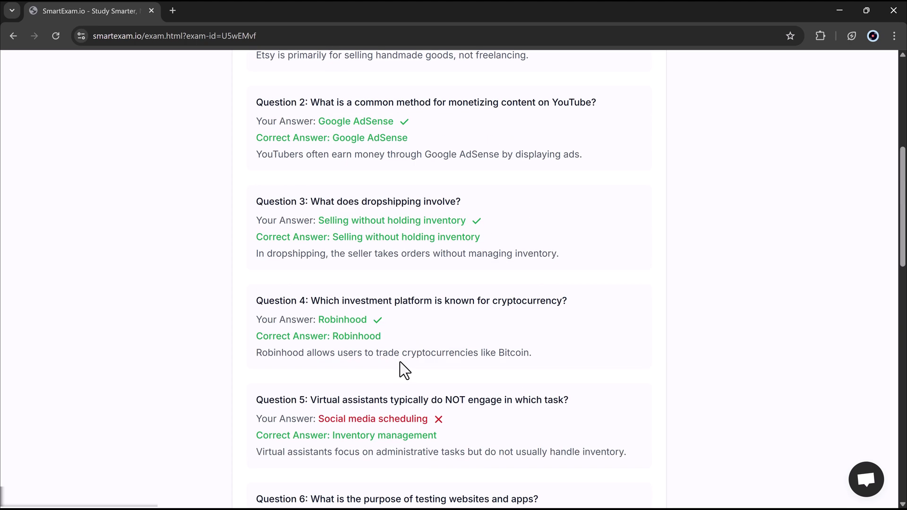
{"action": "scroll", "coordinate": [404, 370], "scroll_direction": "up", "scroll_amount": 5}
{"action": "scroll", "coordinate": [405, 371], "scroll_direction": "up", "scroll_amount": 2}
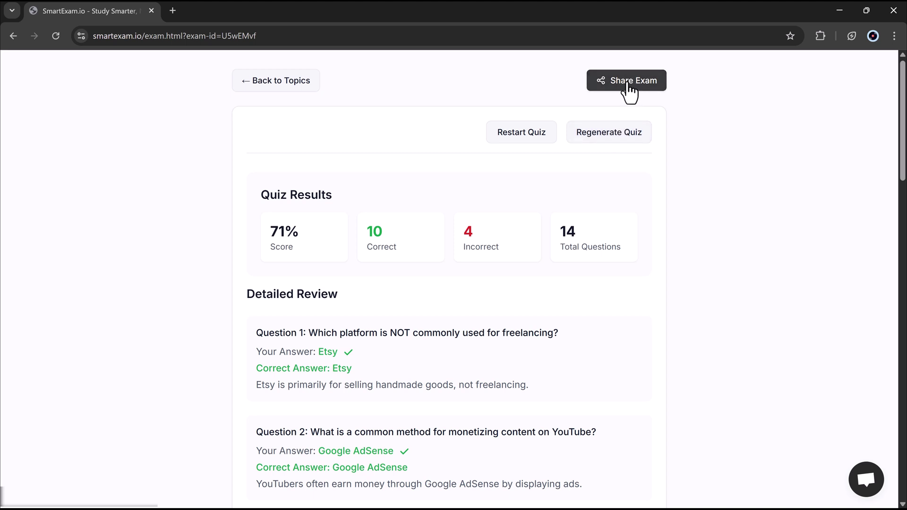
Go back to the topic overview and choose Create New Topic from the sidebar
{"action": "left_click", "coordinate": [248, 84]}
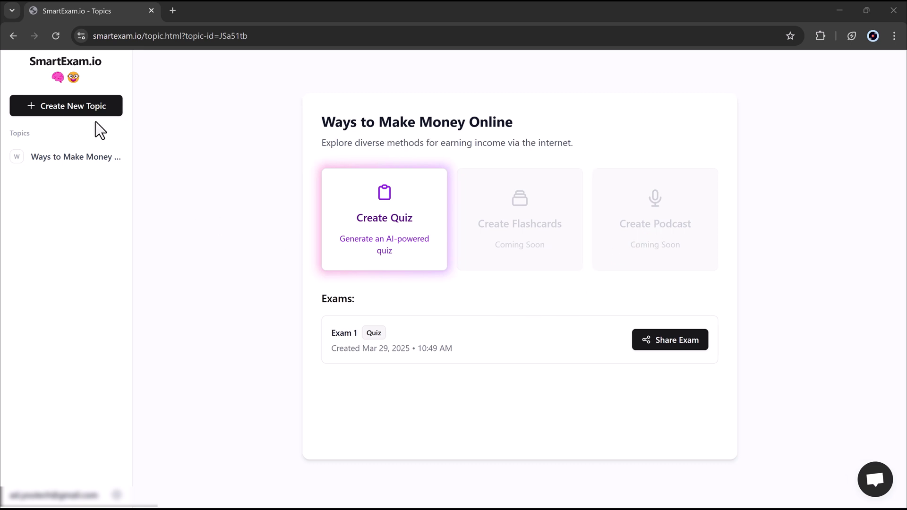
{"action": "left_click", "coordinate": [81, 111]}
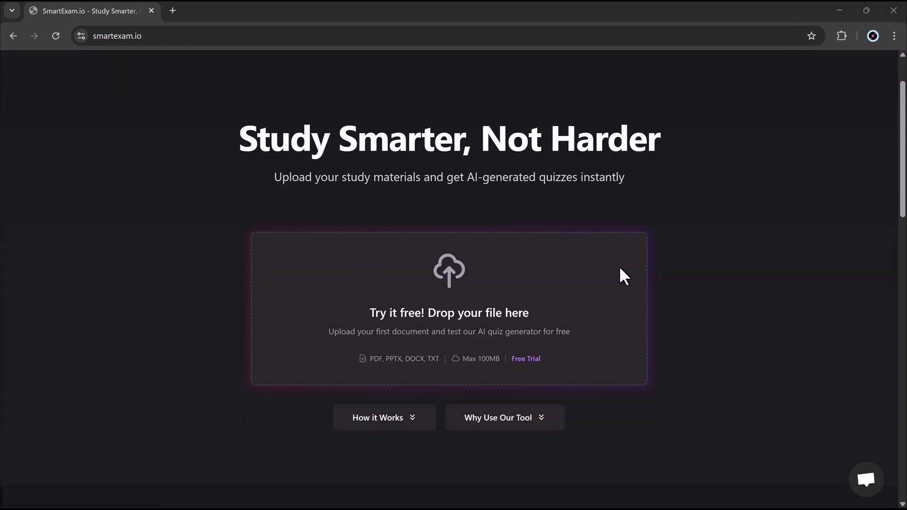
Scroll down the home page and jump to the Why Use Our Tool section
{"action": "scroll", "coordinate": [619, 272], "scroll_direction": "down", "scroll_amount": 1}
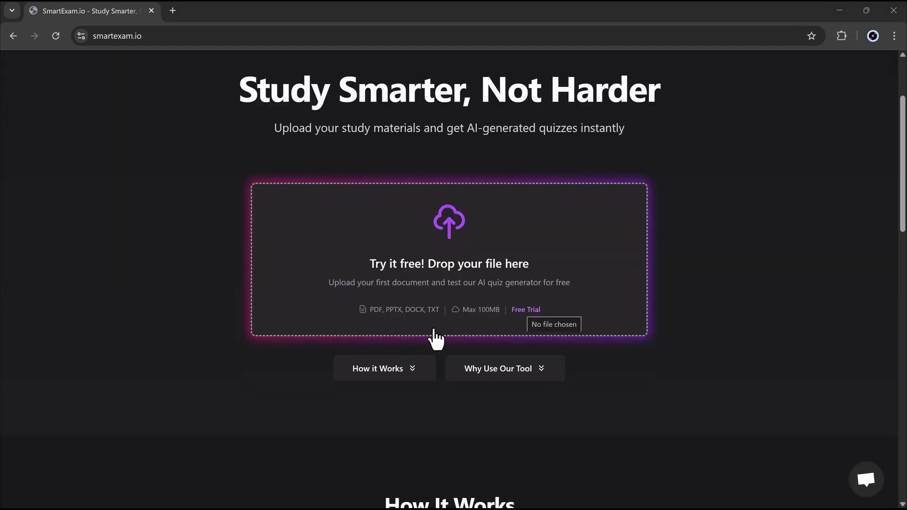
{"action": "scroll", "coordinate": [425, 337], "scroll_direction": "down", "scroll_amount": 1}
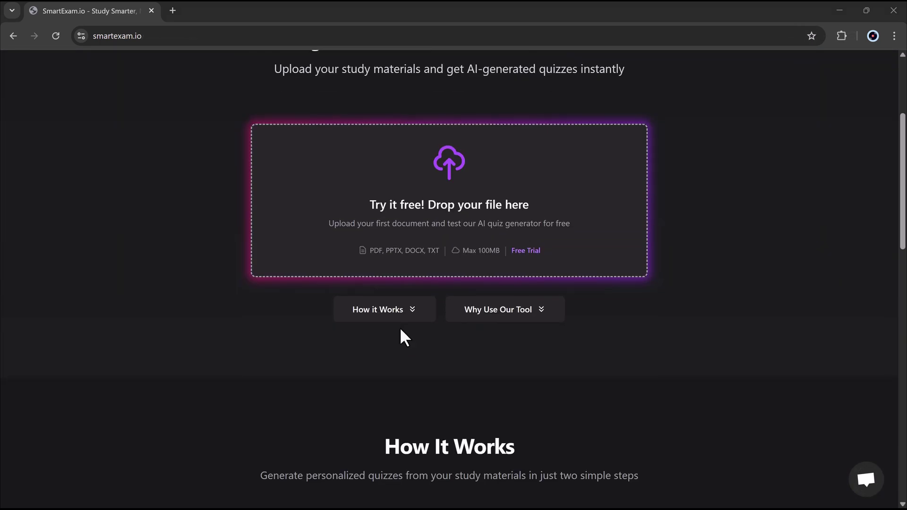
{"action": "left_click", "coordinate": [502, 323]}
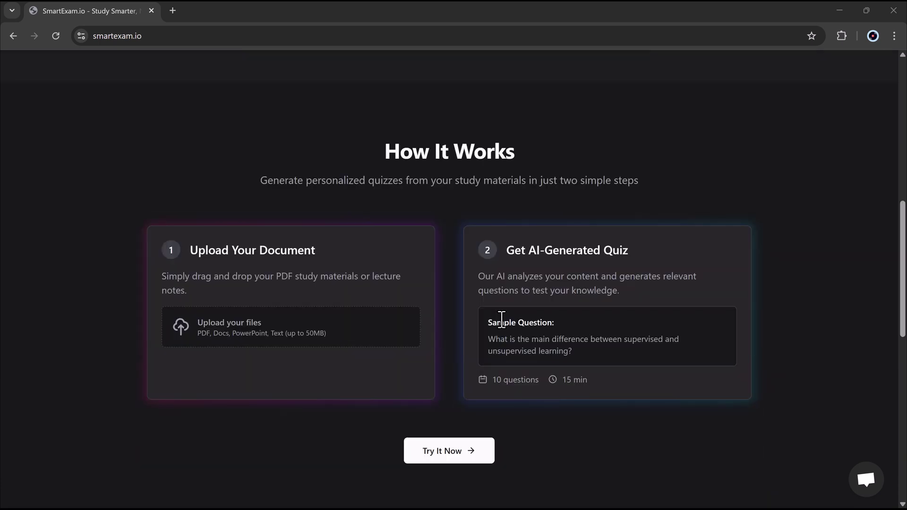